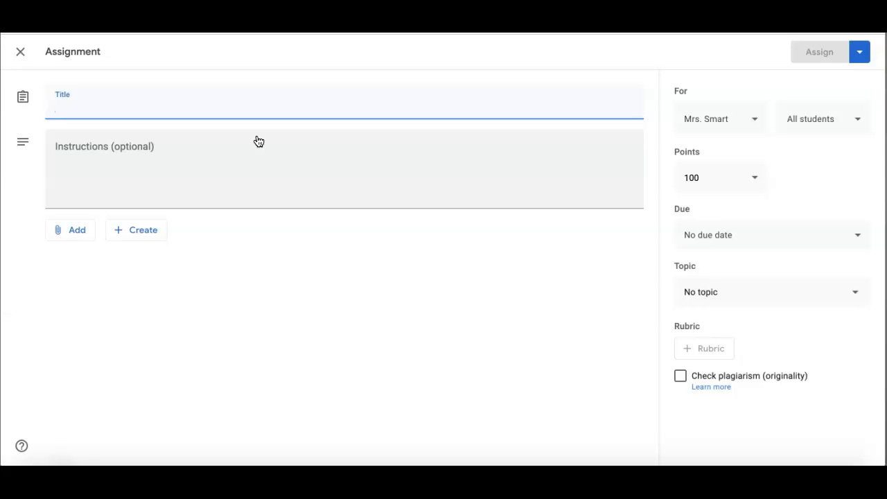
- Title the assignment 'Title Here' and enter the instructions 'Add instructions'
{"action": "type", "text": "Title "}
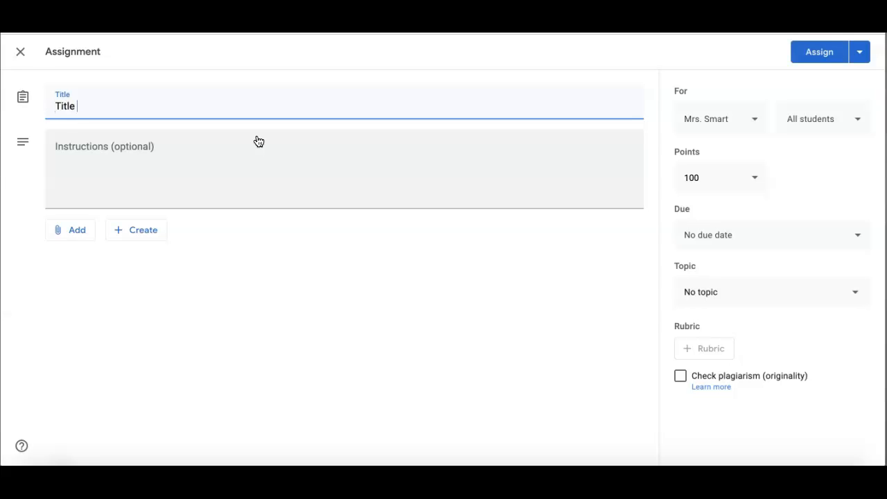
{"action": "type", "text": "Here"}
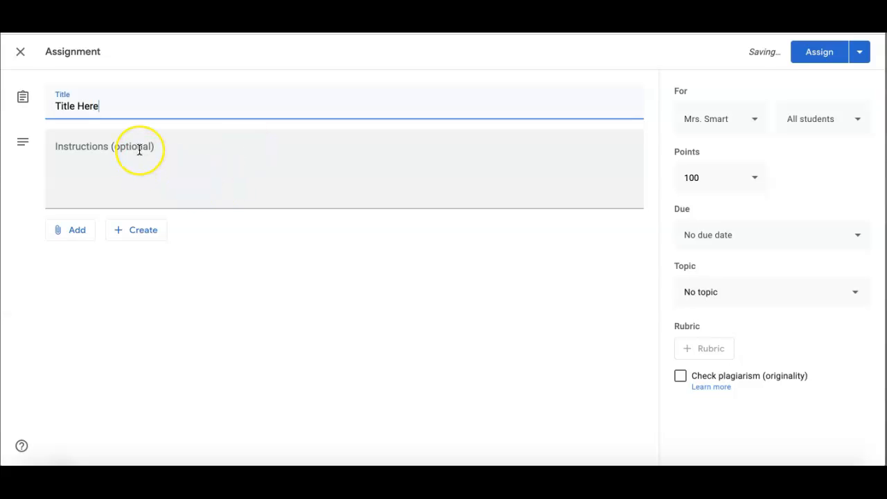
{"action": "left_click", "coordinate": [140, 150]}
{"action": "type", "text": "Add instructi"}
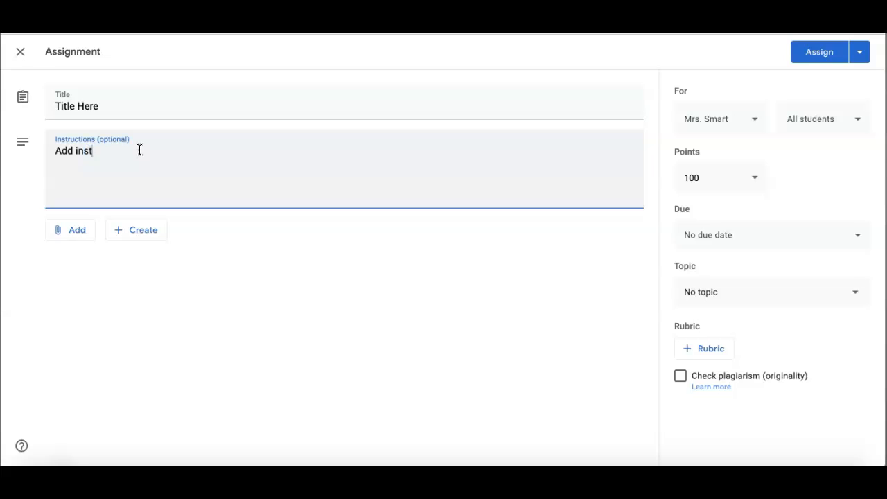
{"action": "type", "text": "ons"}
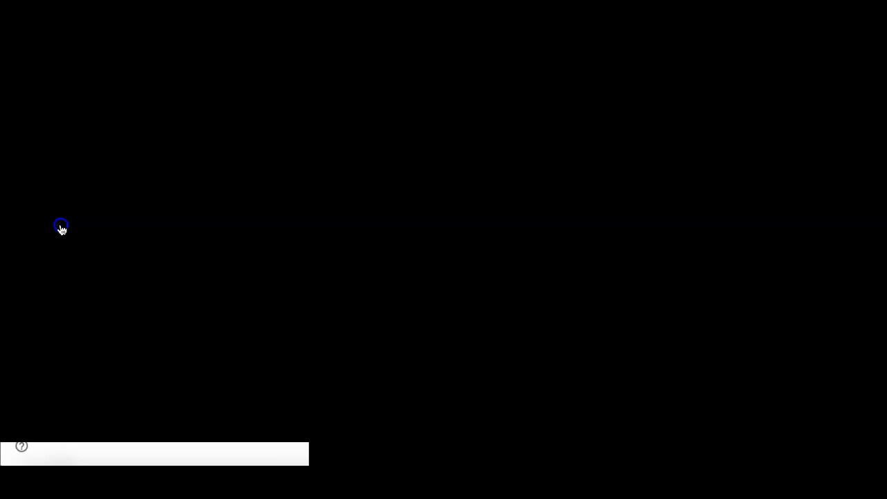
- Choose Google Drive as the source for the assignment attachment
{"action": "left_click", "coordinate": [61, 230]}
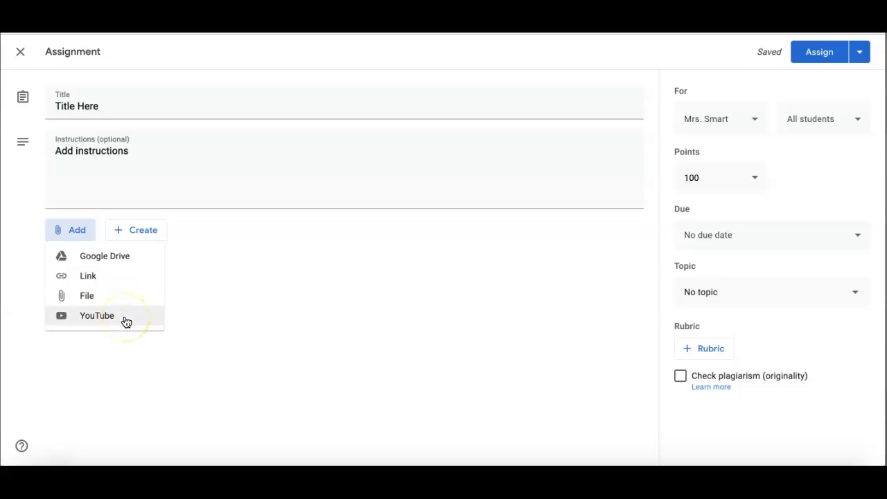
{"action": "left_click", "coordinate": [130, 257]}
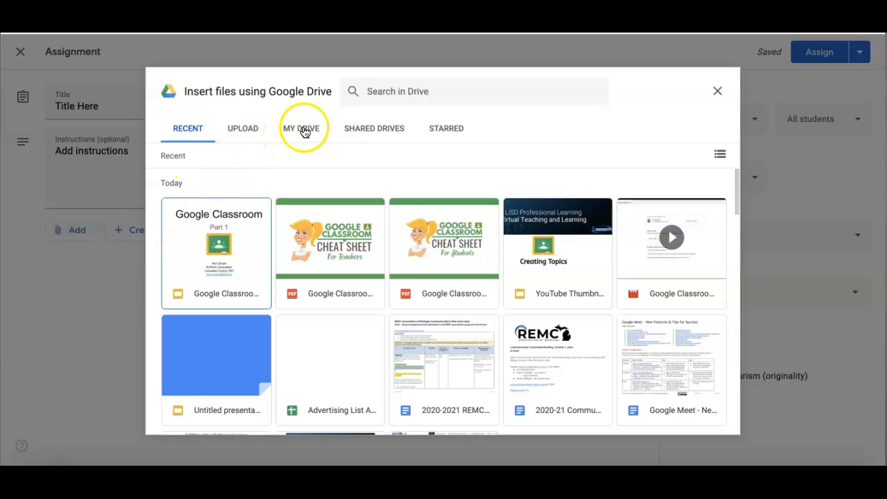
- Insert the Colors slides file from My Drive into the assignment
{"action": "left_click", "coordinate": [305, 132]}
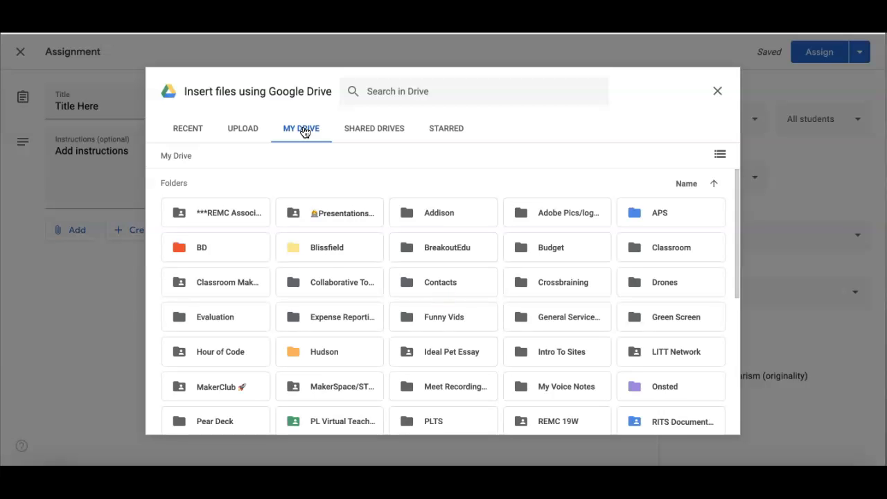
{"action": "scroll", "coordinate": [379, 281], "scroll_direction": "down", "scroll_amount": 3}
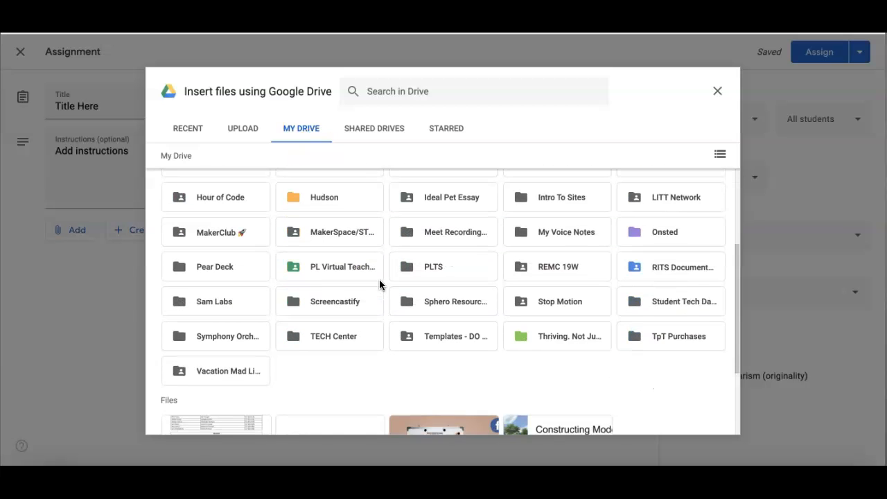
{"action": "scroll", "coordinate": [379, 281], "scroll_direction": "down", "scroll_amount": 2}
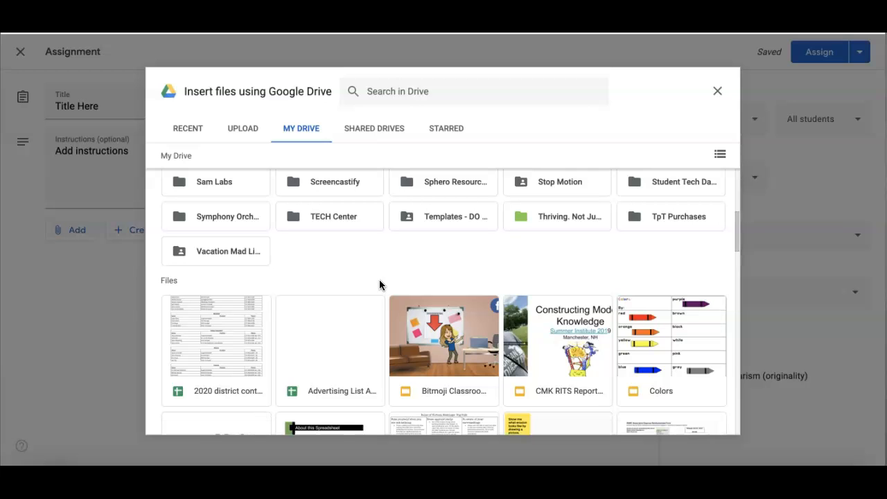
{"action": "scroll", "coordinate": [379, 279], "scroll_direction": "up", "scroll_amount": 1}
{"action": "scroll", "coordinate": [422, 295], "scroll_direction": "up", "scroll_amount": 1}
{"action": "scroll", "coordinate": [422, 295], "scroll_direction": "down", "scroll_amount": 3}
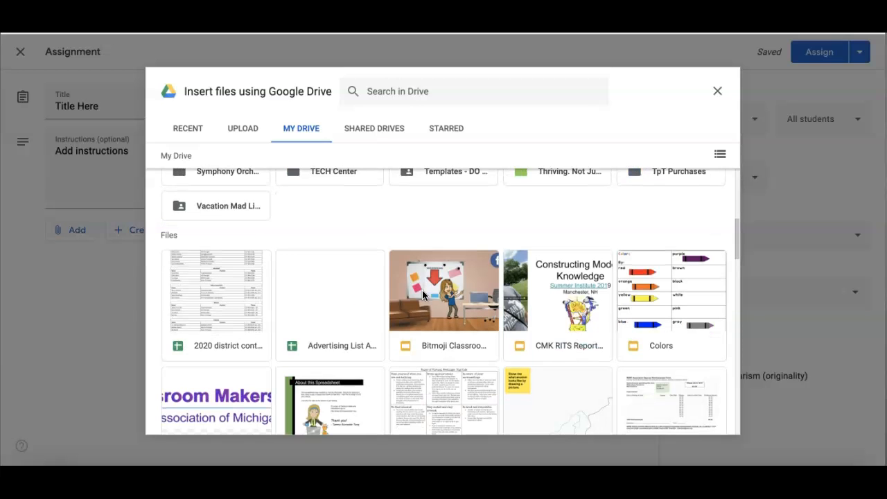
{"action": "left_click", "coordinate": [670, 316]}
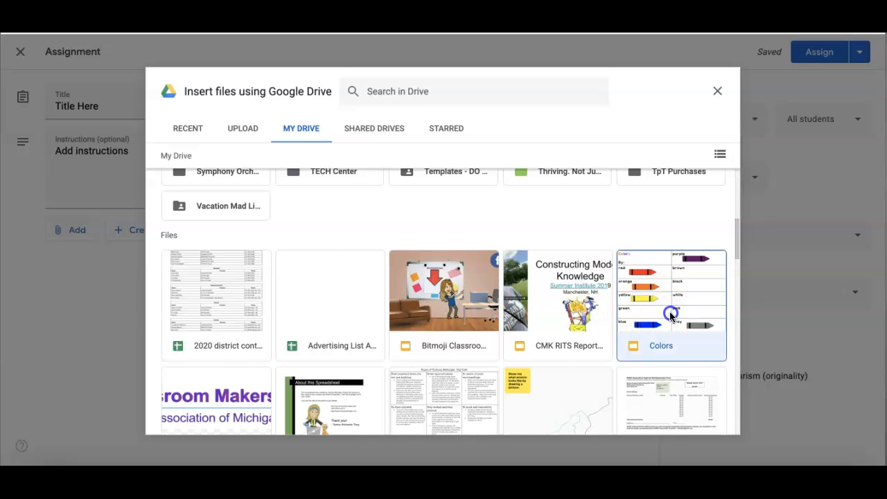
{"action": "left_click", "coordinate": [701, 420]}
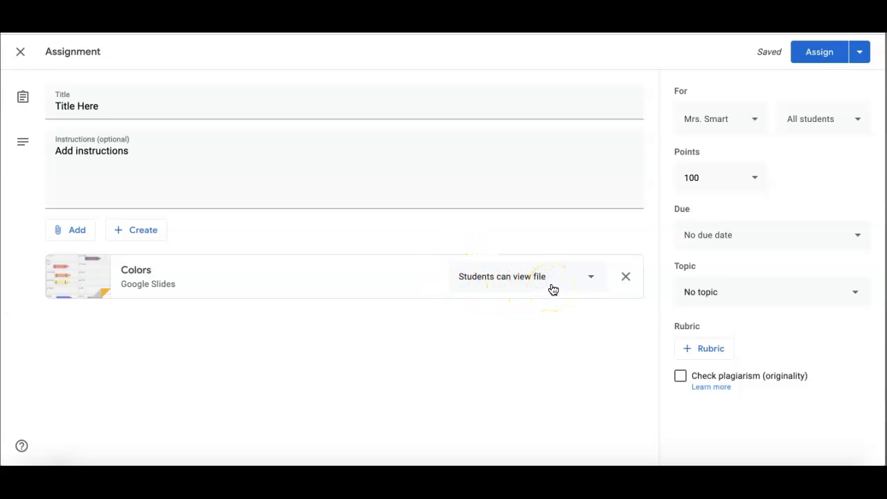
- Set the Colors slides attachment to 'Make a copy for each student'
{"action": "left_click", "coordinate": [591, 278]}
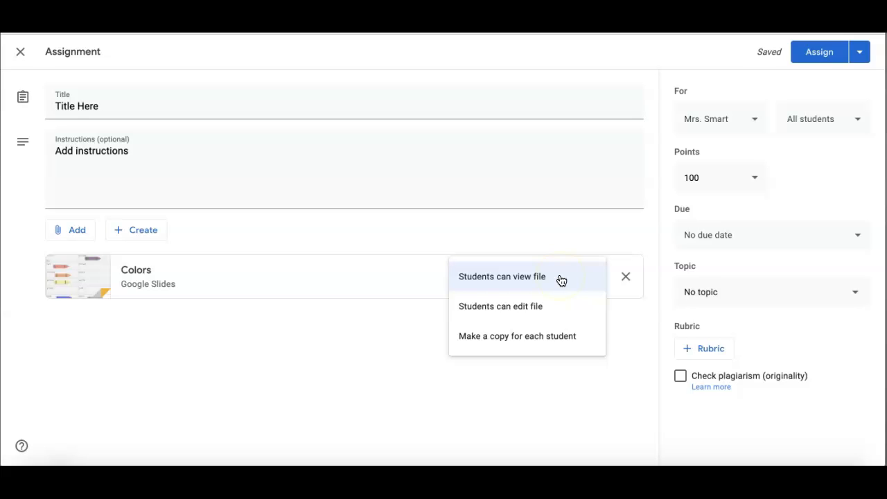
{"action": "left_click", "coordinate": [549, 310]}
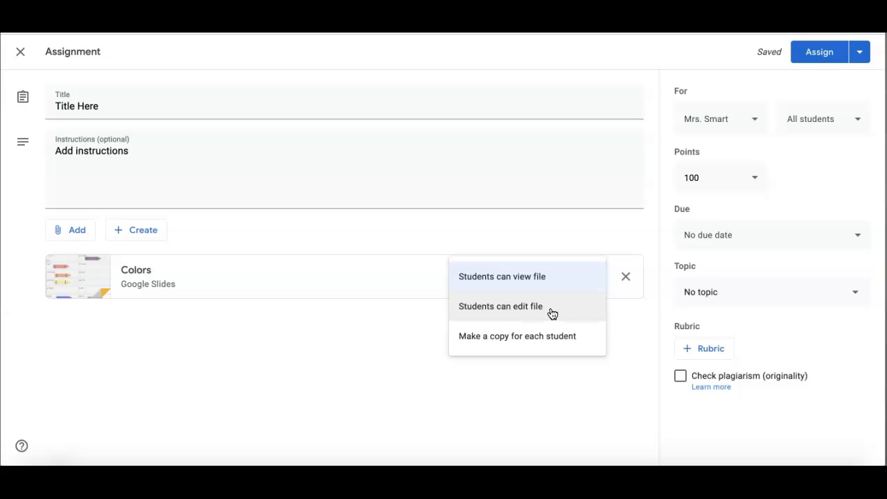
{"action": "left_click", "coordinate": [584, 338]}
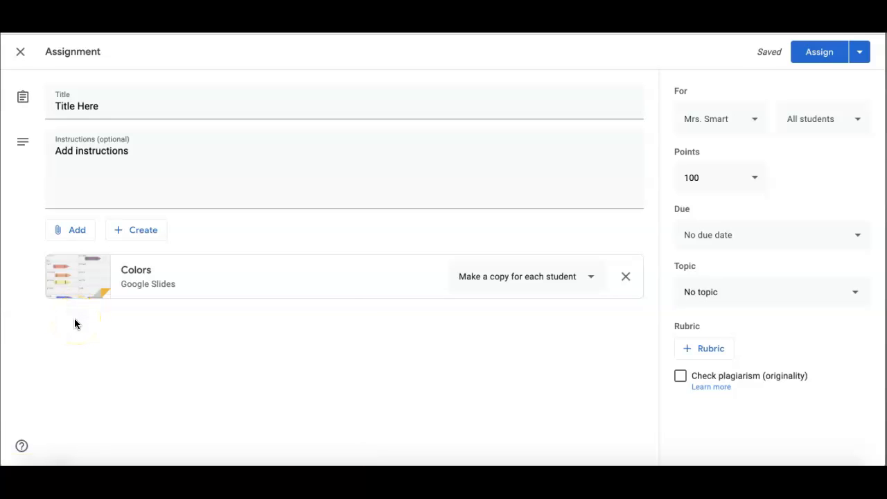
{"action": "left_click", "coordinate": [63, 231]}
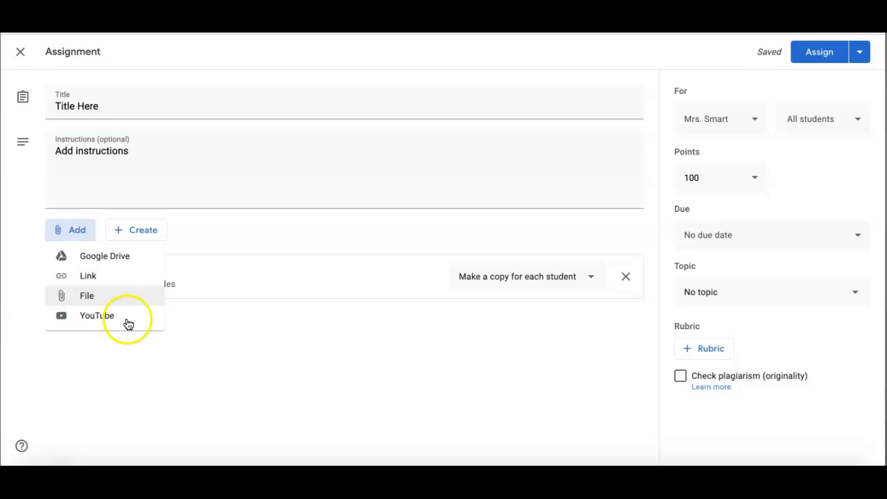
- Create a new blank Google Doc attached to the assignment
{"action": "left_click", "coordinate": [201, 345]}
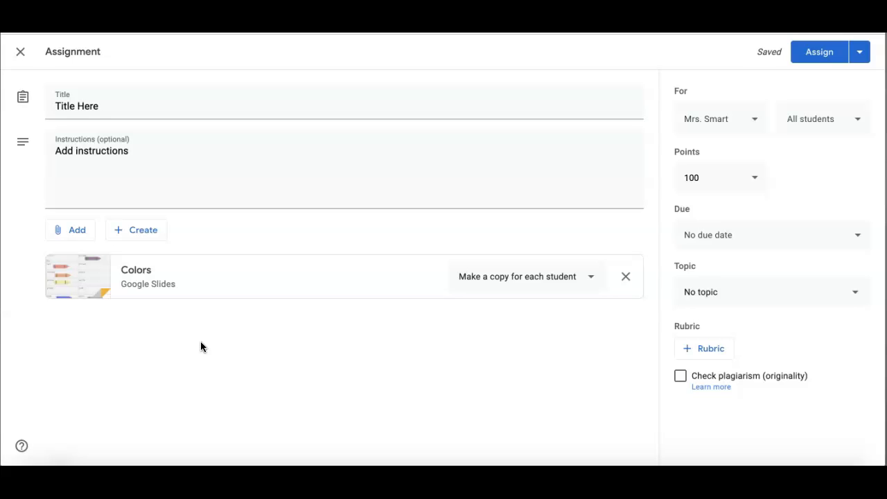
{"action": "left_click", "coordinate": [135, 234]}
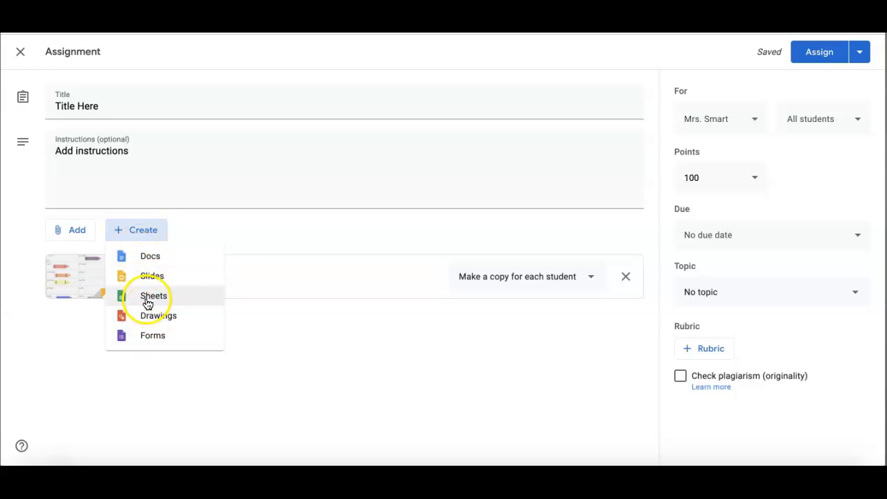
{"action": "left_click", "coordinate": [158, 264]}
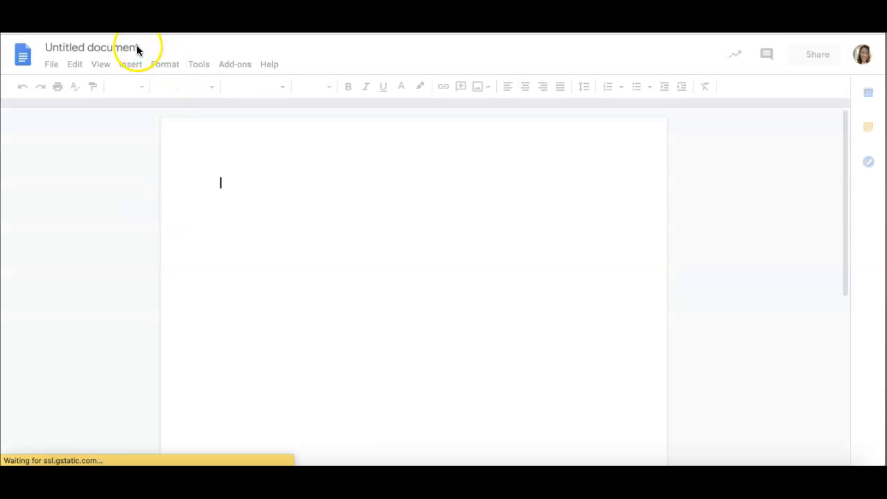
- Name the new document 'assignment', then bring up its sharing choices in Classroom
{"action": "left_click", "coordinate": [134, 48]}
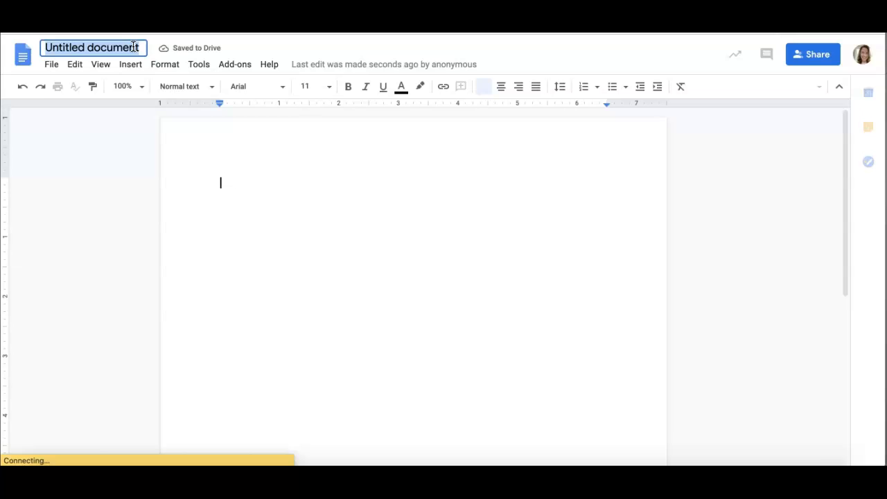
{"action": "type", "text": "assign"}
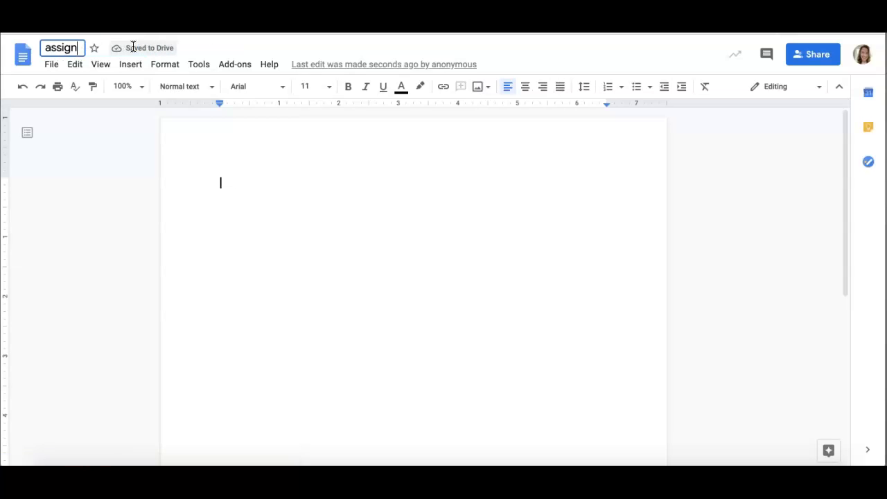
{"action": "type", "text": "ment"}
{"action": "left_click", "coordinate": [234, 171]}
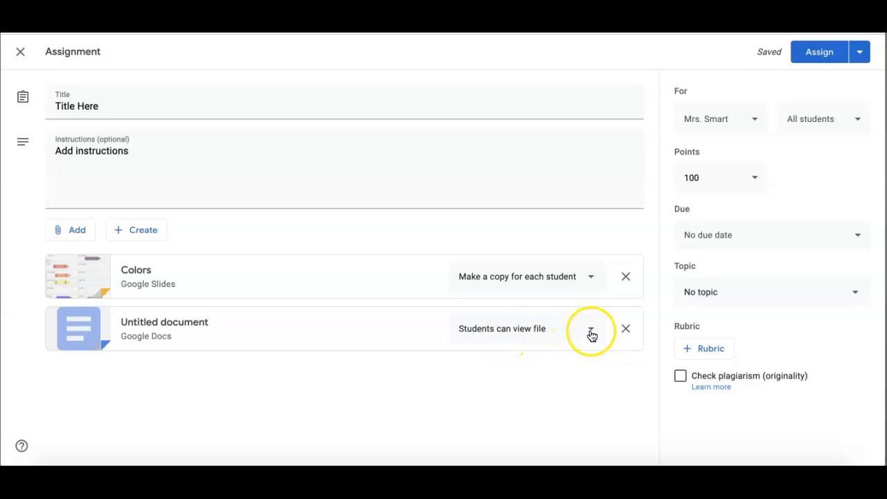
{"action": "left_click", "coordinate": [590, 332]}
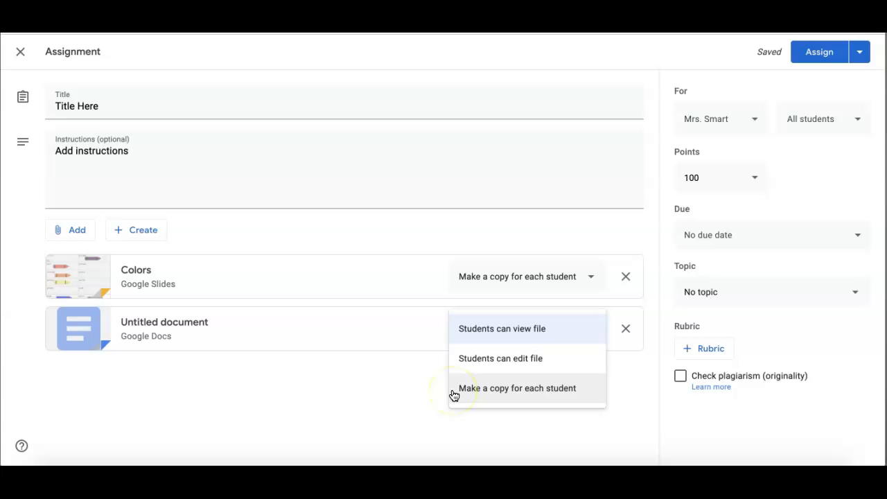
- Set the Google Doc attachment to 'Make a copy for each student'
{"action": "left_click", "coordinate": [587, 390]}
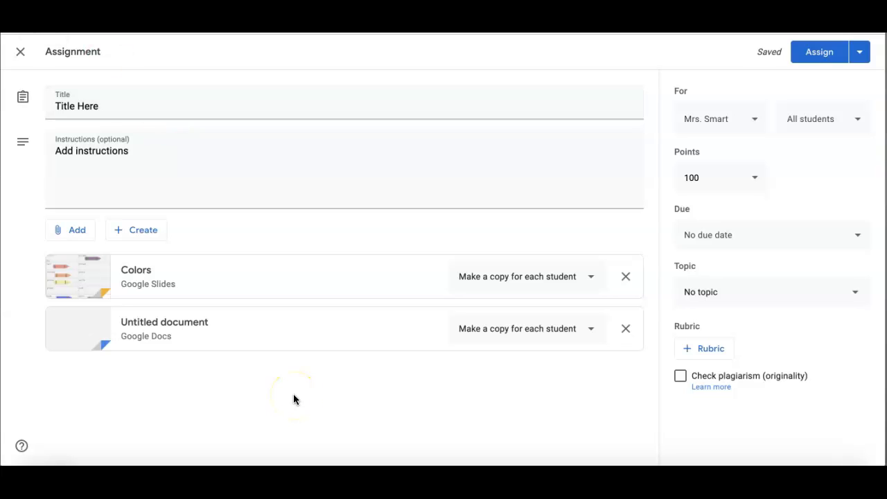
{"action": "left_click", "coordinate": [754, 122]}
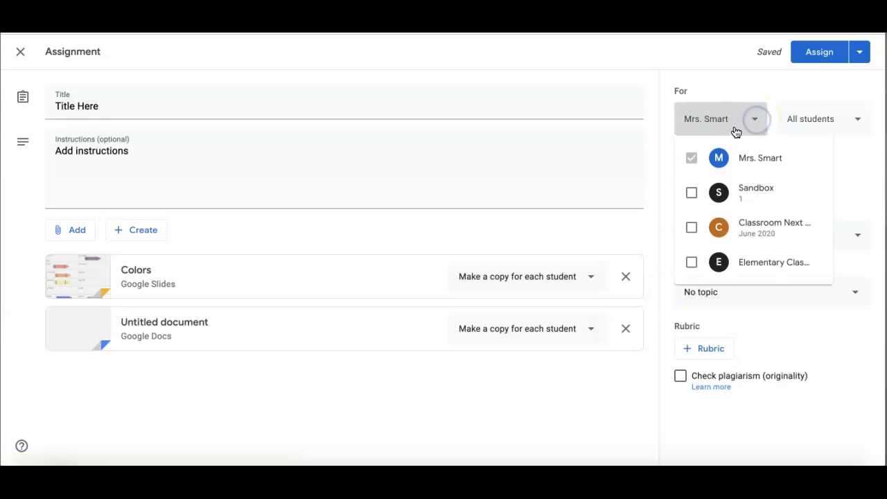
{"action": "left_click", "coordinate": [692, 194]}
{"action": "left_click", "coordinate": [691, 228]}
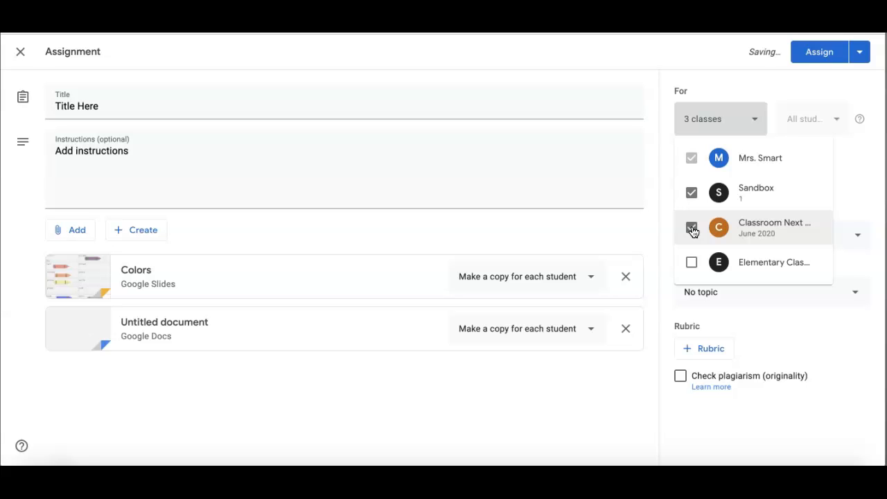
{"action": "left_click", "coordinate": [692, 194]}
{"action": "left_click", "coordinate": [831, 100]}
{"action": "left_click", "coordinate": [858, 123]}
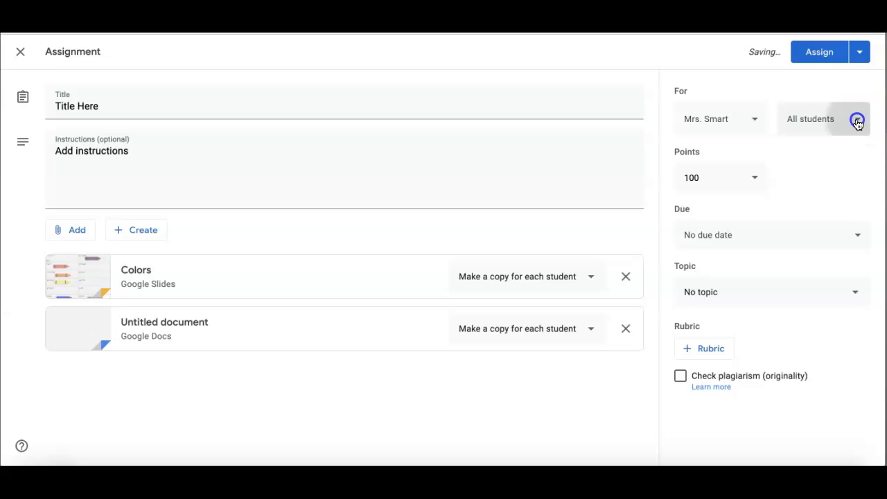
{"action": "left_click", "coordinate": [735, 159]}
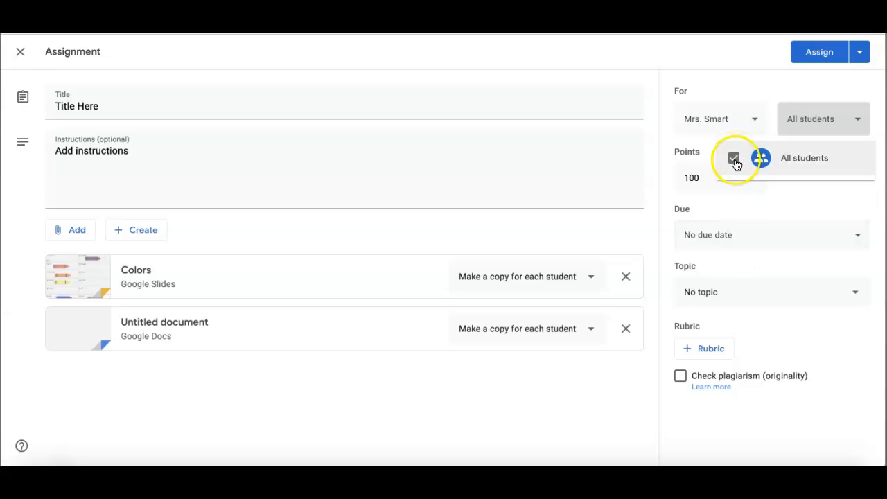
{"action": "left_click", "coordinate": [831, 82]}
{"action": "left_click", "coordinate": [754, 179]}
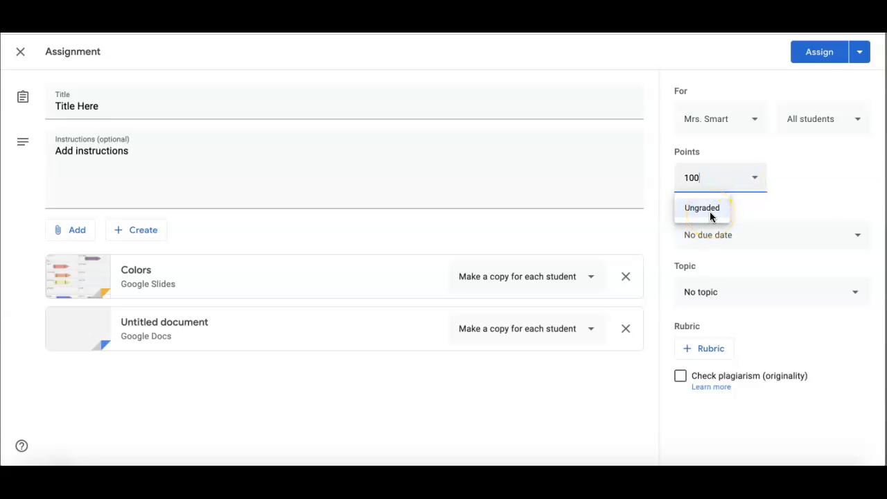
- Keep 100 points and set the due date to Fri, Oct 9 at 7:00 PM
{"action": "left_click", "coordinate": [804, 208]}
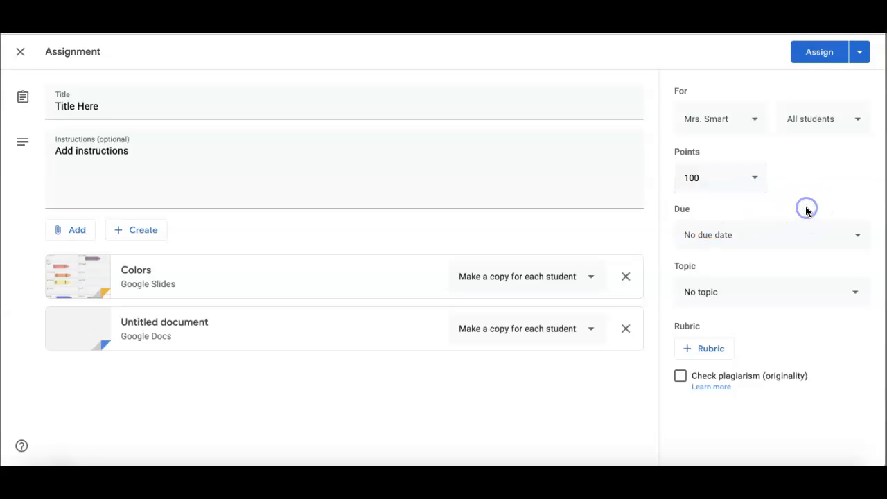
{"action": "left_click", "coordinate": [859, 234]}
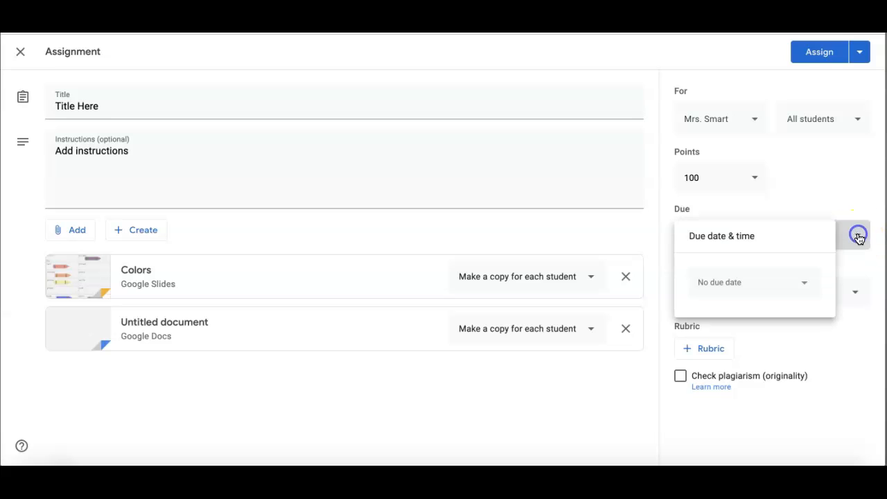
{"action": "left_click", "coordinate": [805, 281]}
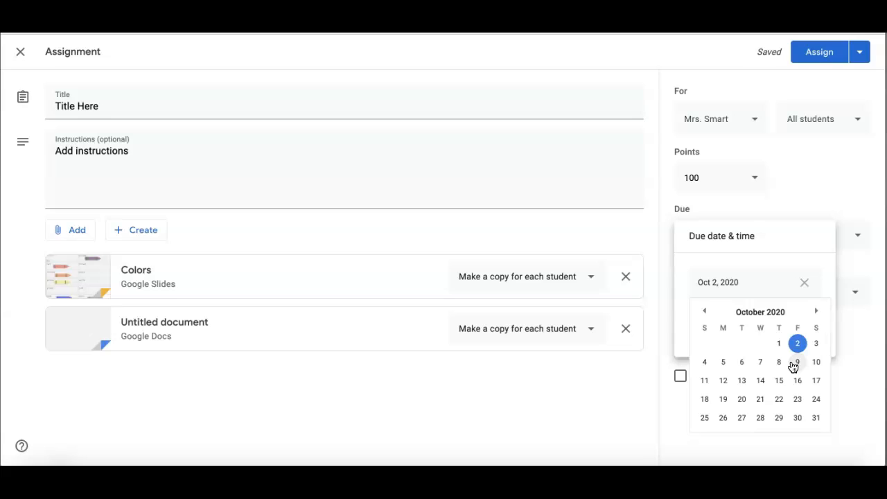
{"action": "left_click", "coordinate": [796, 363]}
{"action": "left_click", "coordinate": [762, 329]}
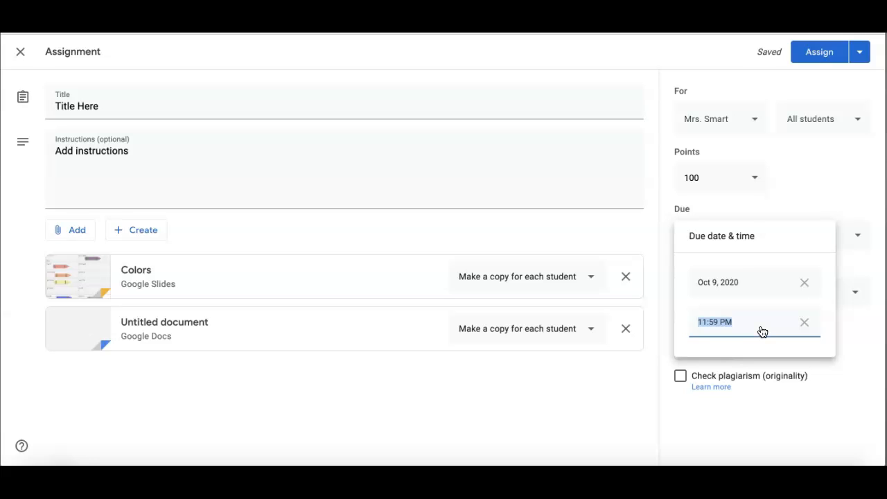
{"action": "type", "text": "7:00pm"}
{"action": "left_click", "coordinate": [806, 390]}
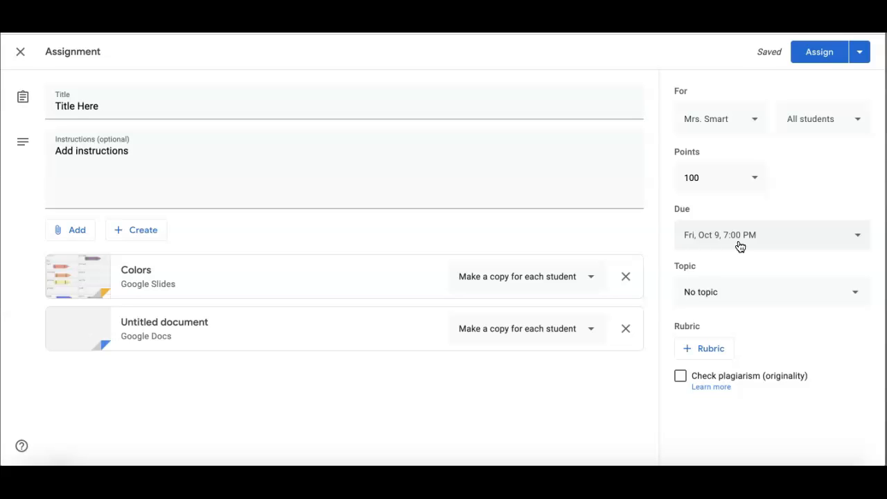
{"action": "left_click", "coordinate": [857, 296]}
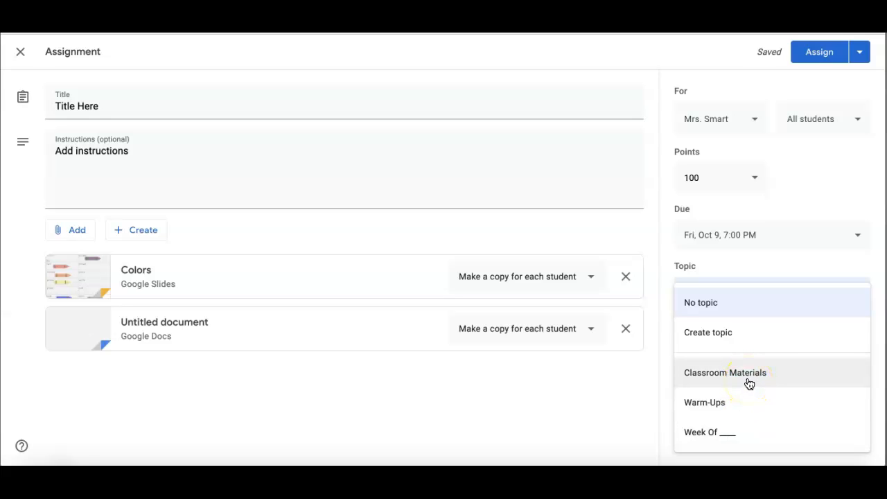
{"action": "left_click", "coordinate": [724, 310]}
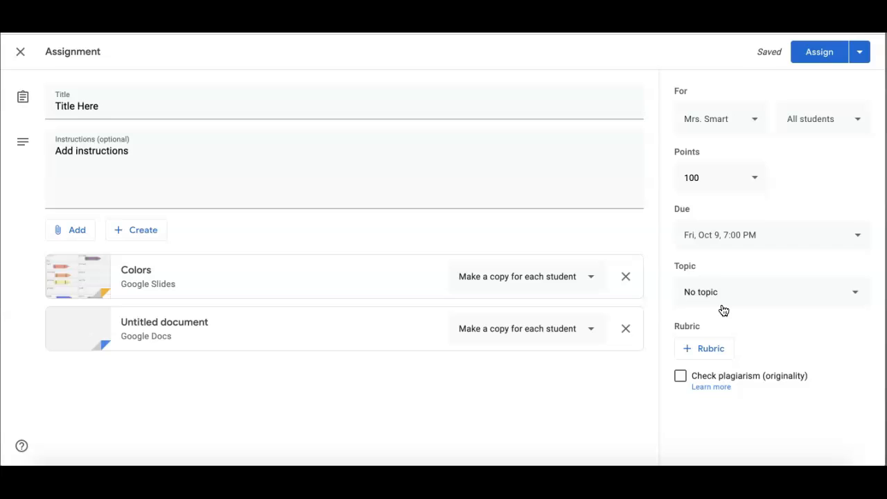
{"action": "left_click", "coordinate": [714, 351]}
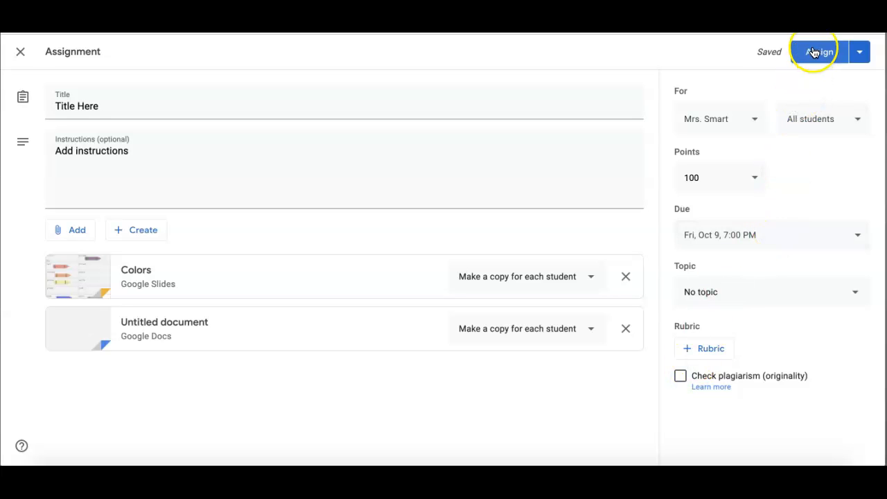
- Review the Schedule, Save draft and Discard draft options, then post the assignment with Assign
{"action": "left_click", "coordinate": [861, 55]}
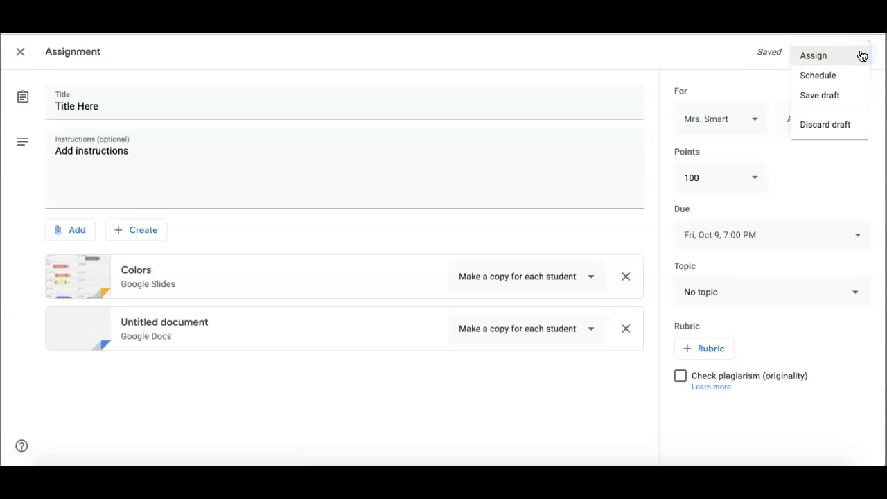
{"action": "left_click", "coordinate": [842, 100]}
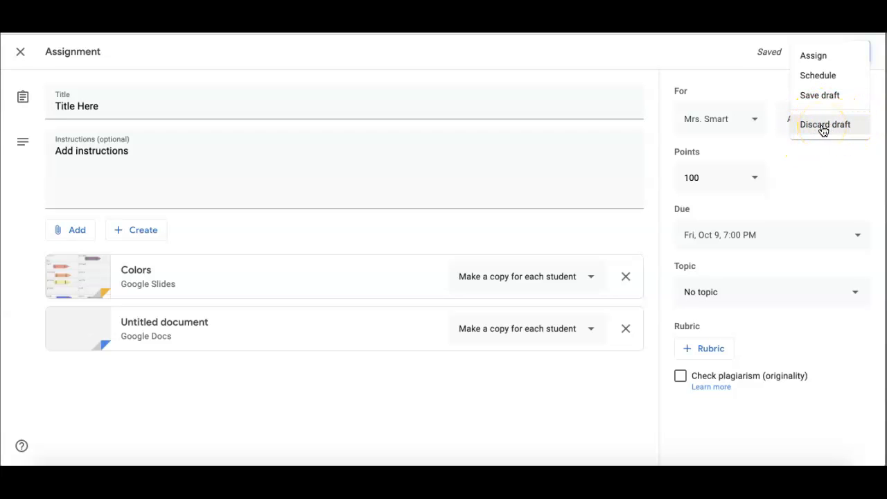
{"action": "left_click", "coordinate": [728, 66]}
{"action": "left_click", "coordinate": [820, 53]}
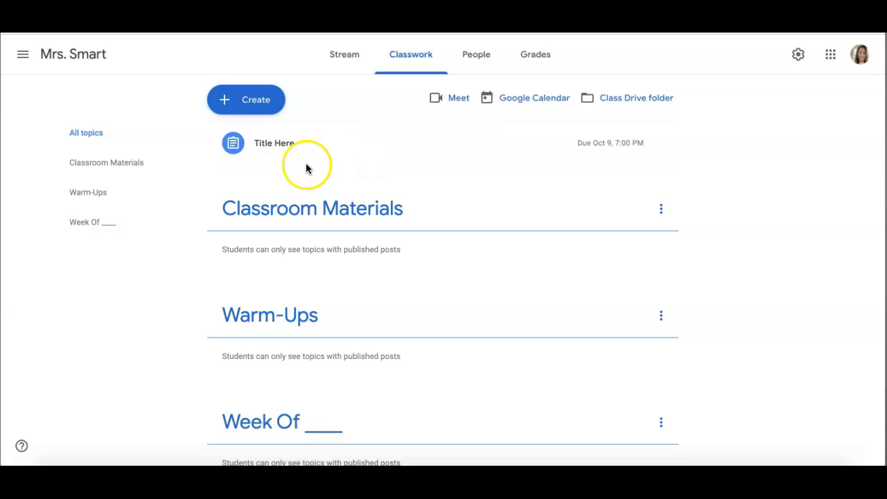
- Reopen the posted Title Here assignment through its row menu's Edit option
{"action": "mouse_move", "coordinate": [508, 147]}
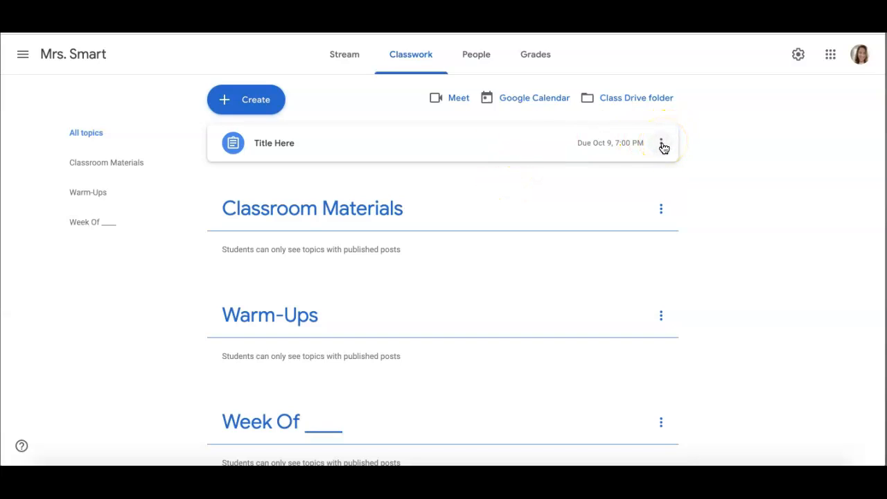
{"action": "left_click", "coordinate": [661, 148]}
{"action": "left_click", "coordinate": [649, 170]}
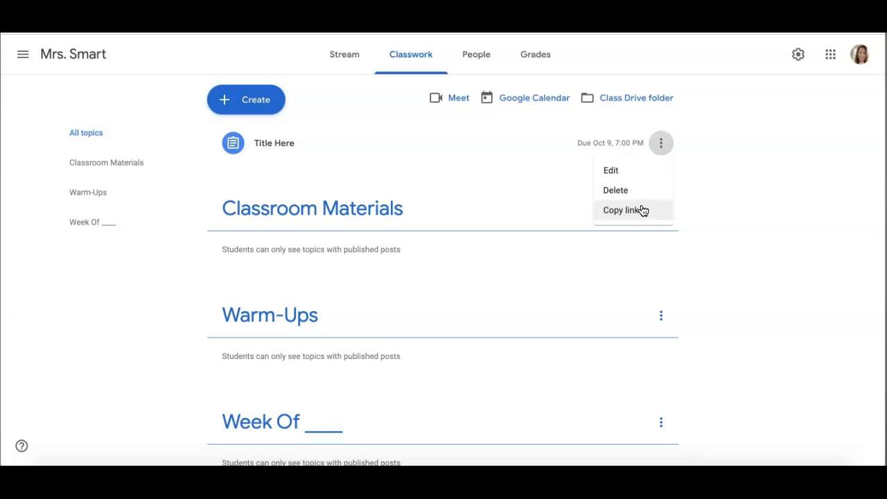
{"action": "left_click", "coordinate": [643, 173]}
{"action": "left_click", "coordinate": [643, 173]}
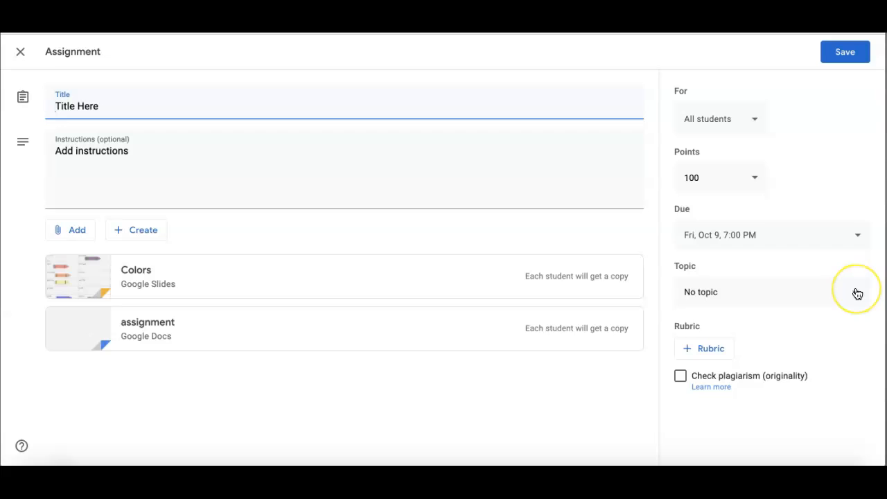
- Move the Title Here assignment into the Week Of ____ topic and save the edit
{"action": "left_click", "coordinate": [857, 293]}
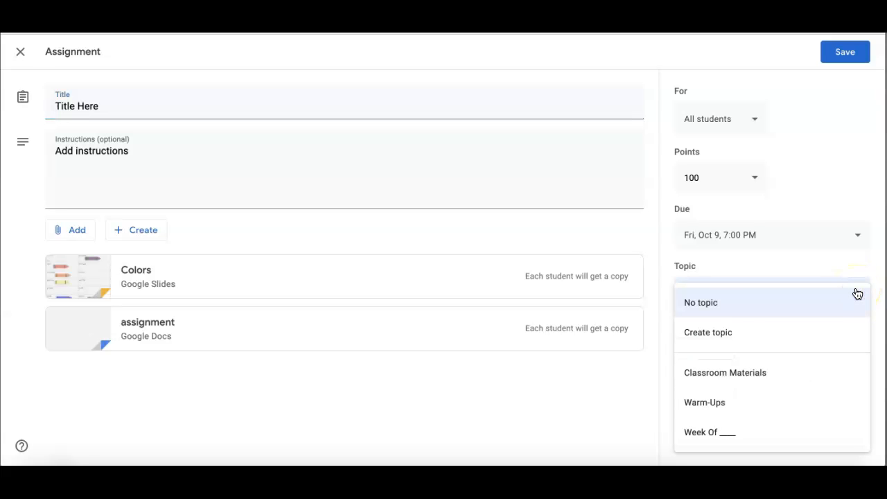
{"action": "left_click", "coordinate": [788, 427]}
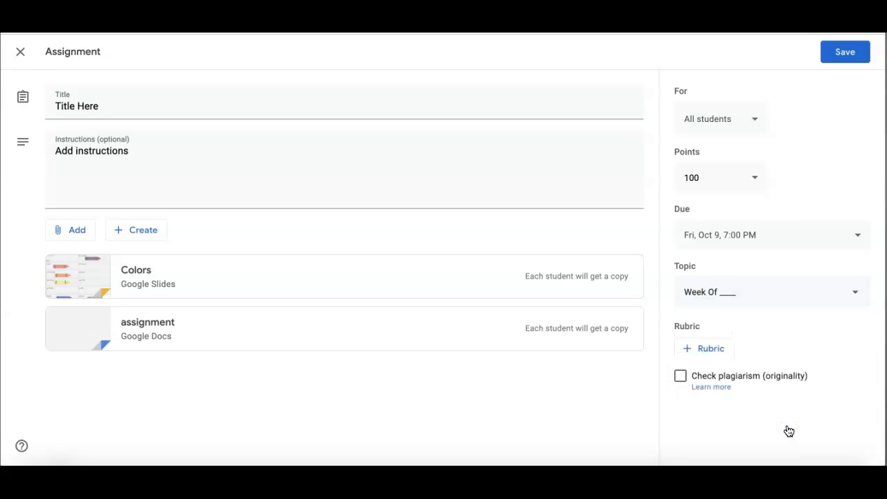
{"action": "left_click", "coordinate": [841, 58]}
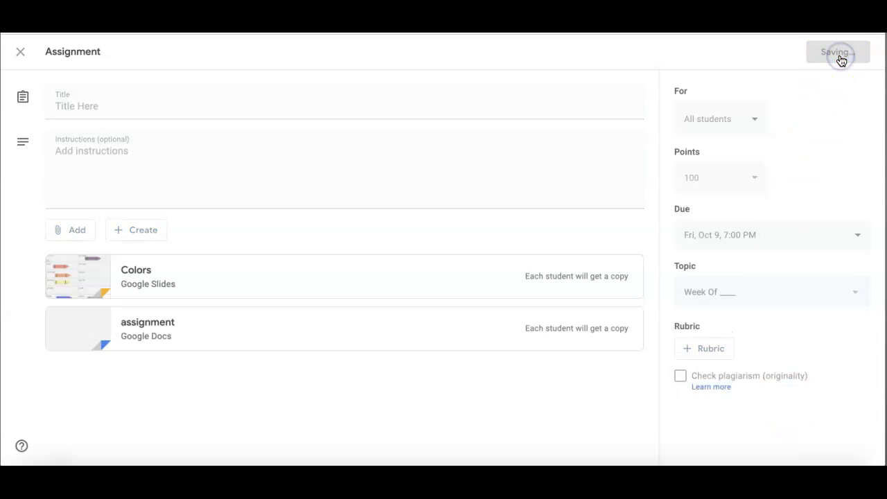